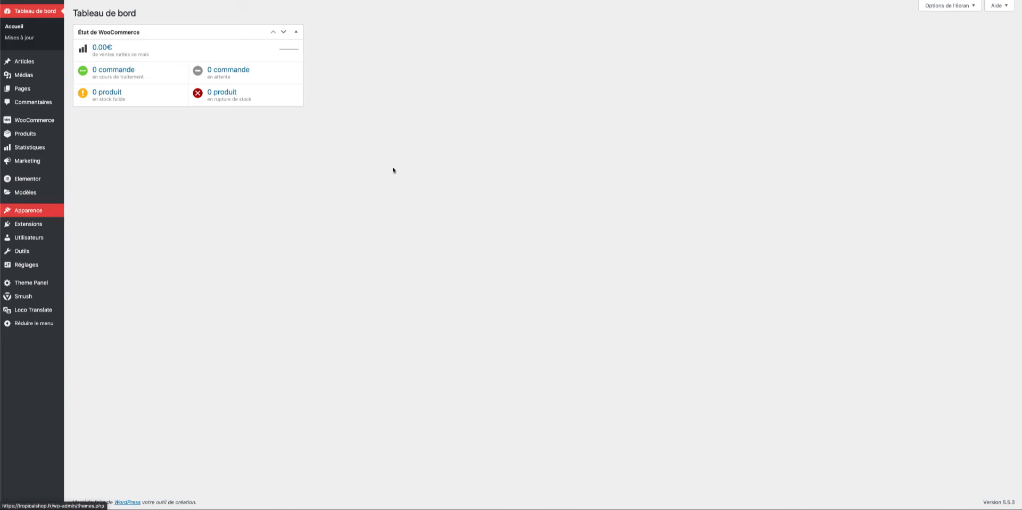
Open the installed extensions list, switch to FileZilla and create a folder named mu-plugins inside the site's wp-content directory.
click(54, 224)
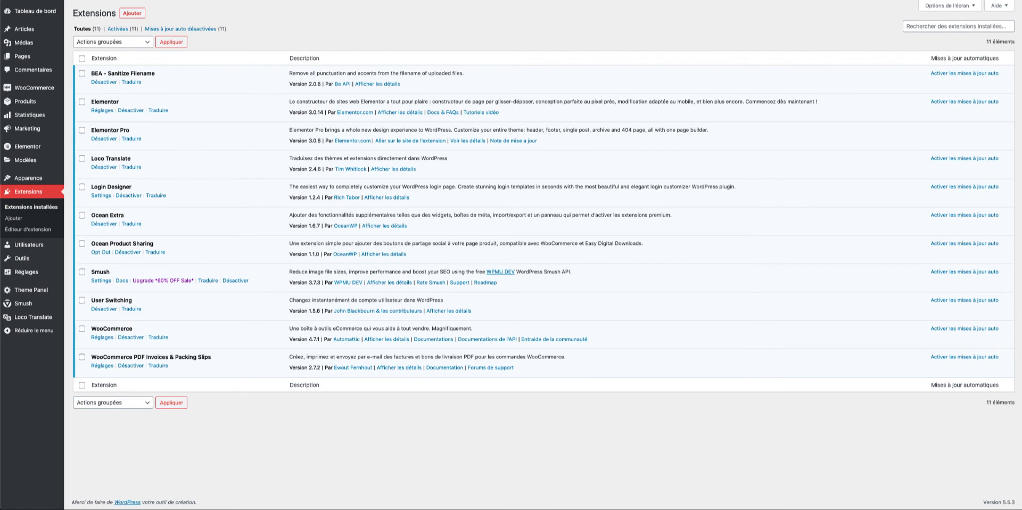
drag(1017, 133, 548, 13)
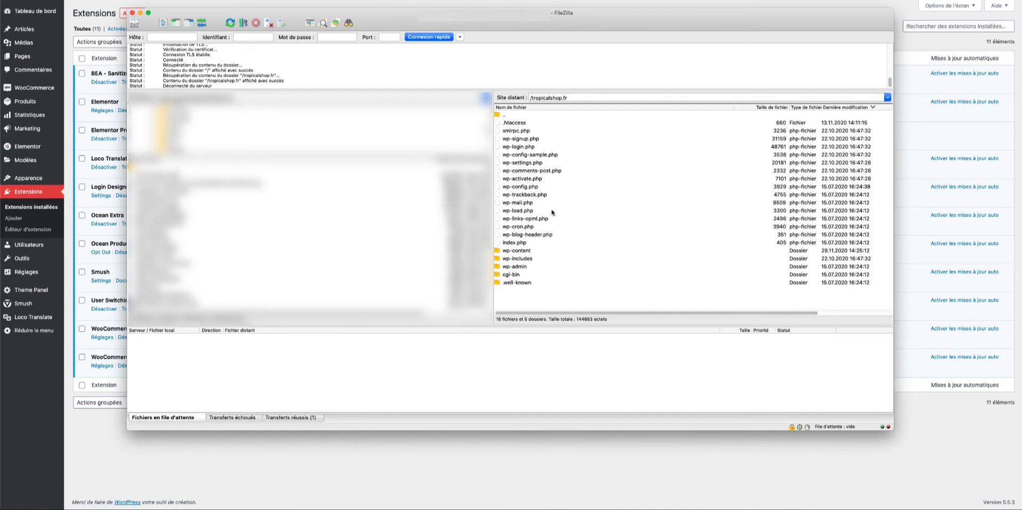
double_click(554, 251)
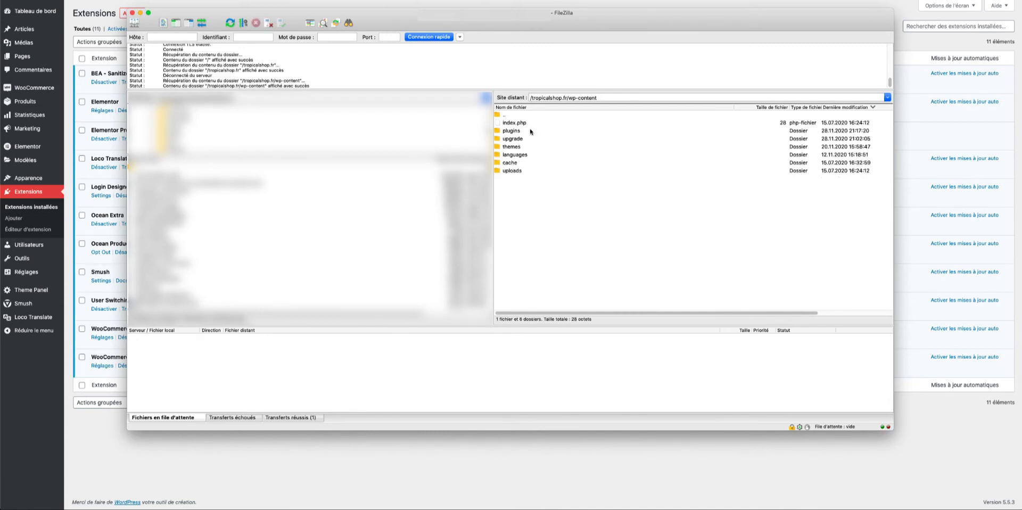
right_click(571, 220)
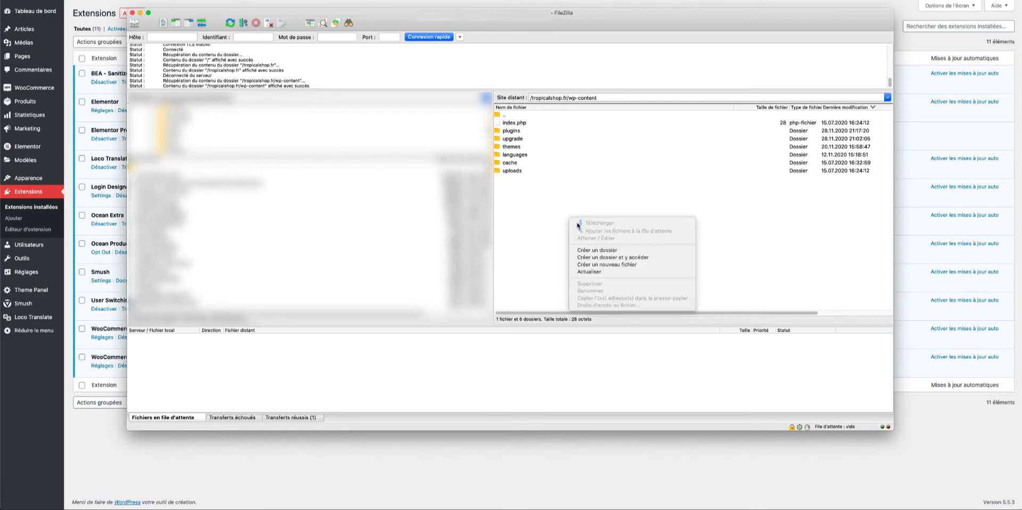
click(602, 251)
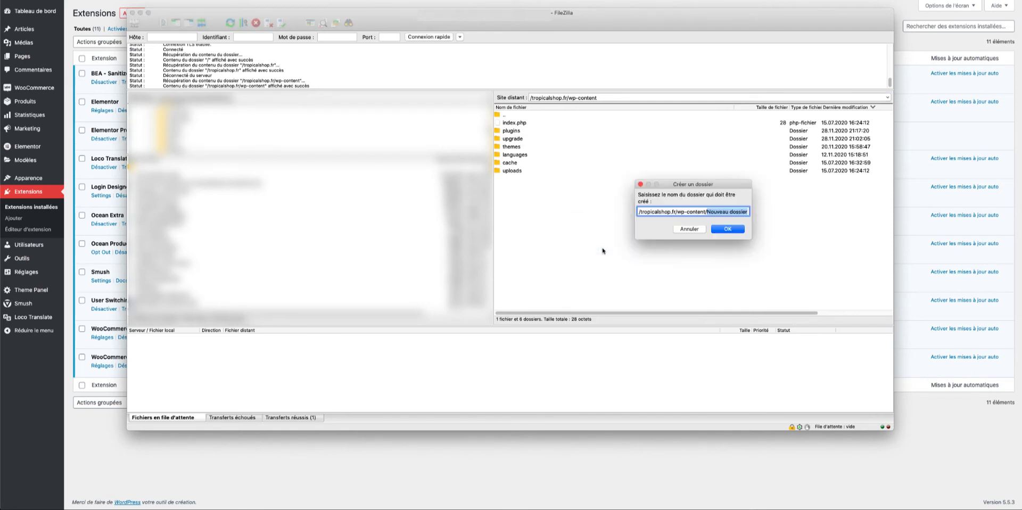
text(mu-plugins)
key(Return)
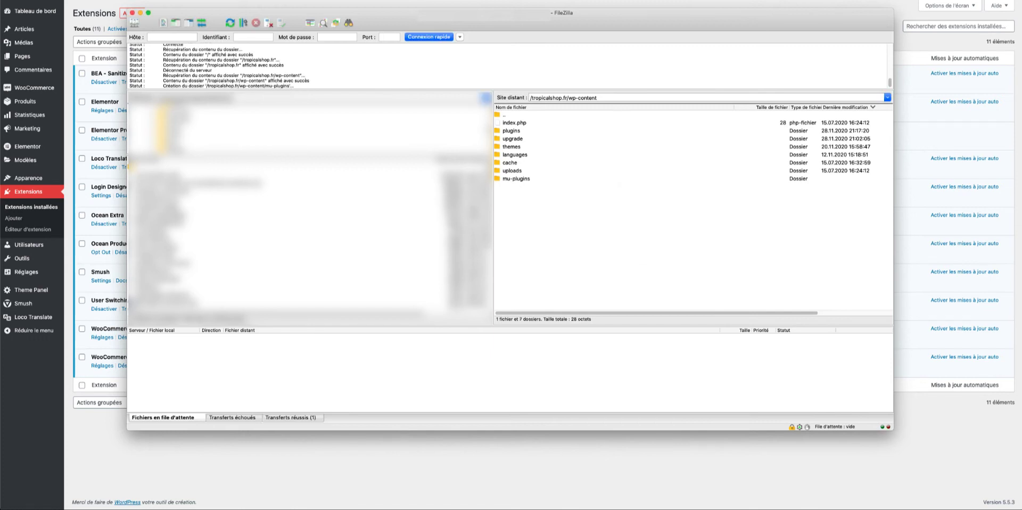
Upload free-shipping.php from the desktop into the mu-plugins folder on the server.
double_click(543, 180)
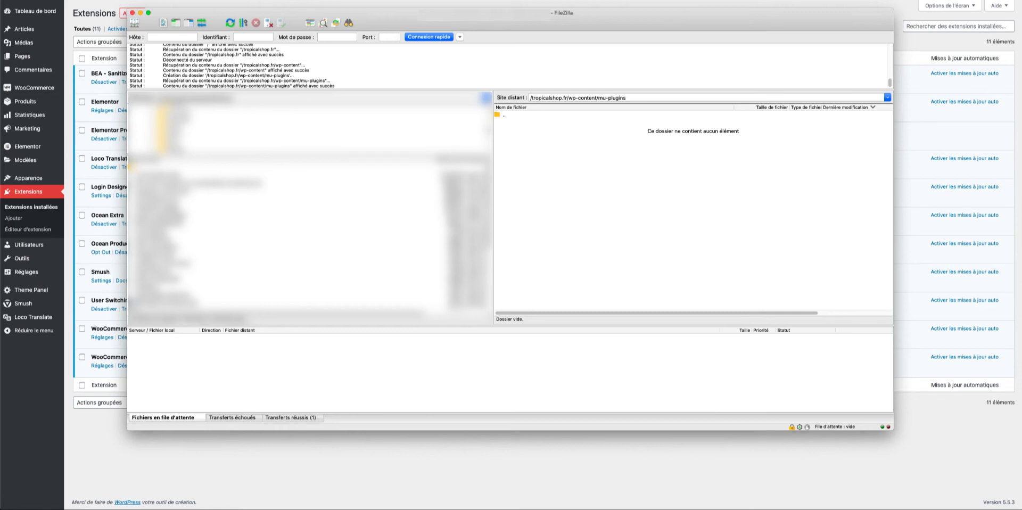
key(super+Tab)
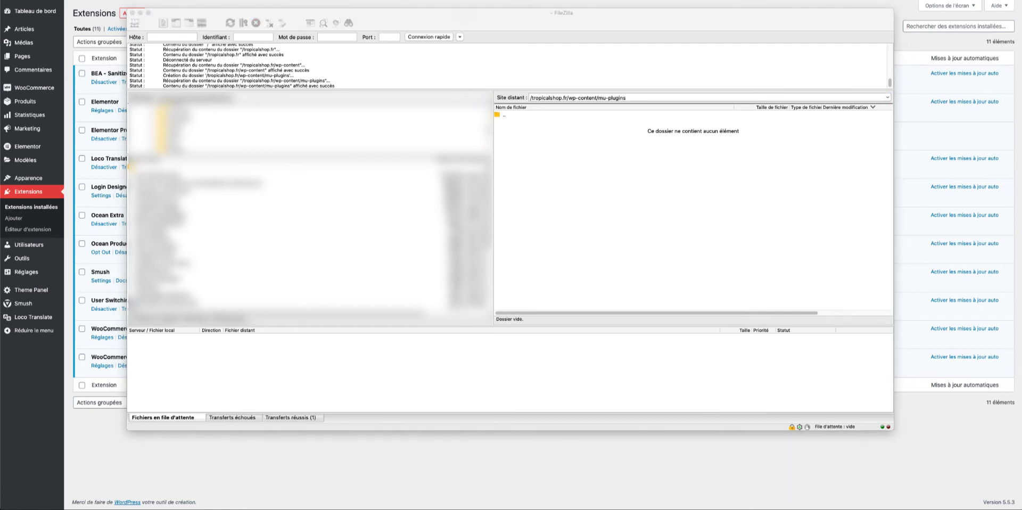
drag(757, 214, 635, 186)
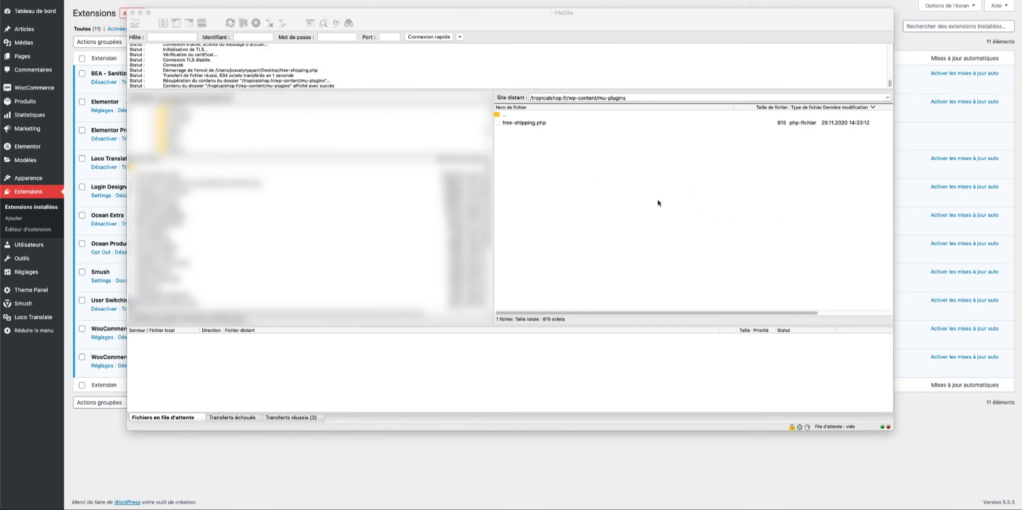
double_click(551, 20)
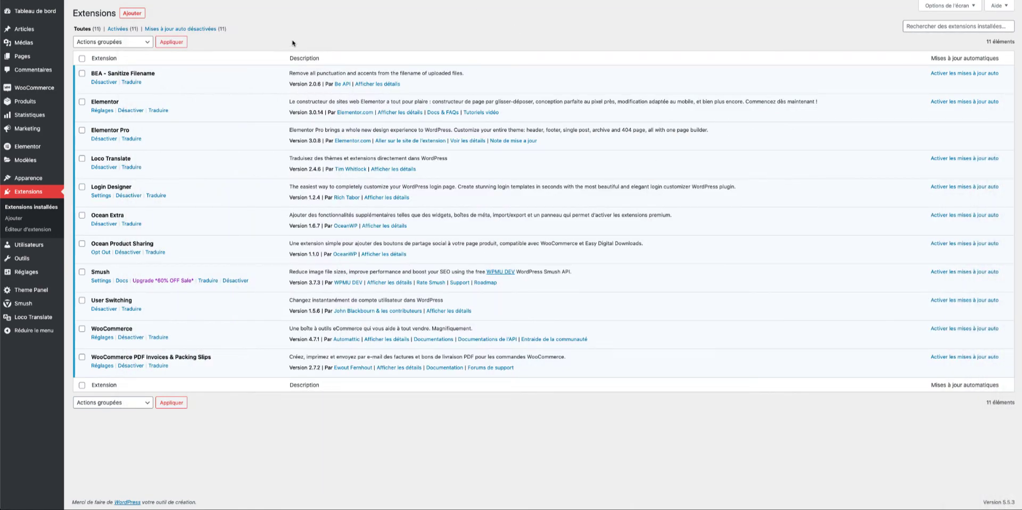
Switch to the WooCommerce shipping settings and review the delivery methods of the Guyane Française zone.
click(266, 0)
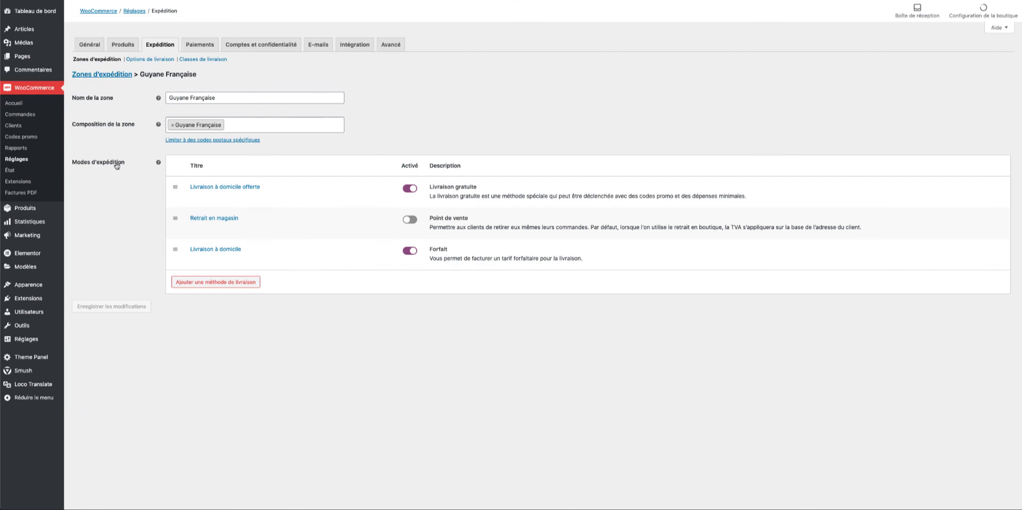
mouse_move(198, 190)
mouse_move(193, 225)
mouse_move(228, 253)
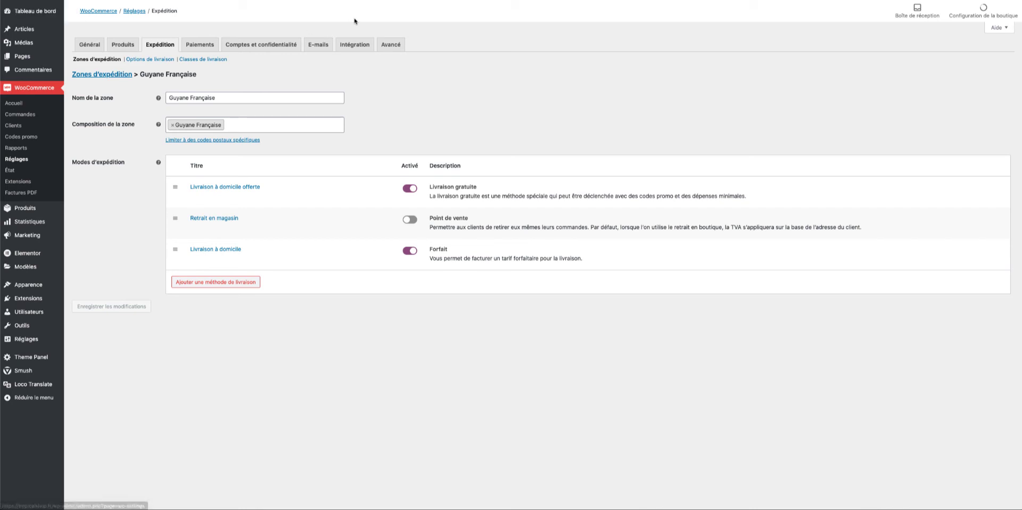
mouse_move(49, 0)
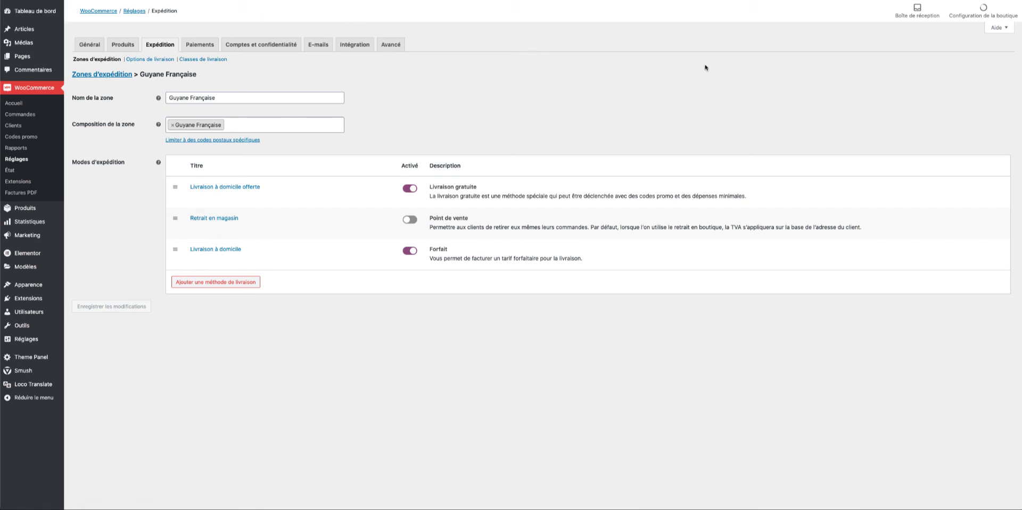
Switch to FileZilla and delete free-shipping.php from the server's mu-plugins folder.
drag(1021, 105, 575, 34)
right_click(542, 140)
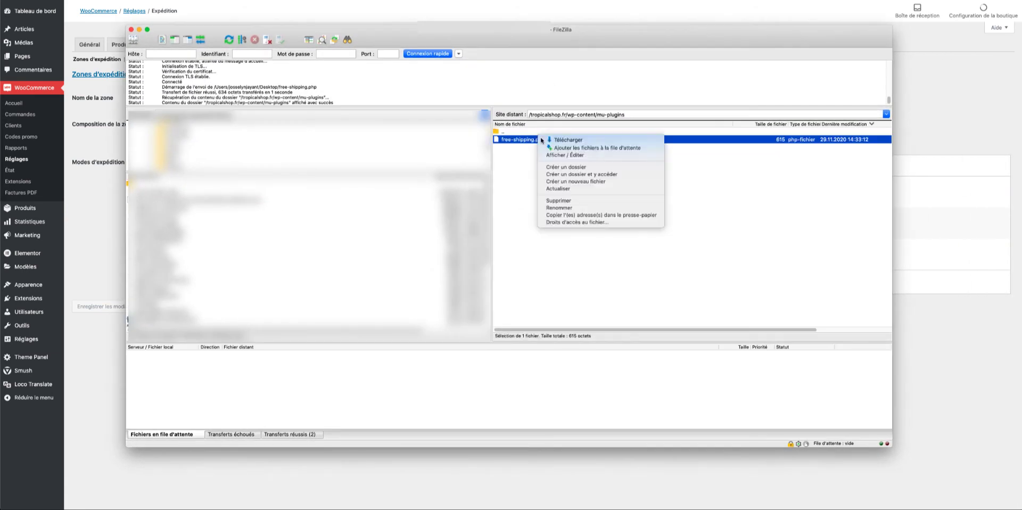
click(568, 201)
click(575, 132)
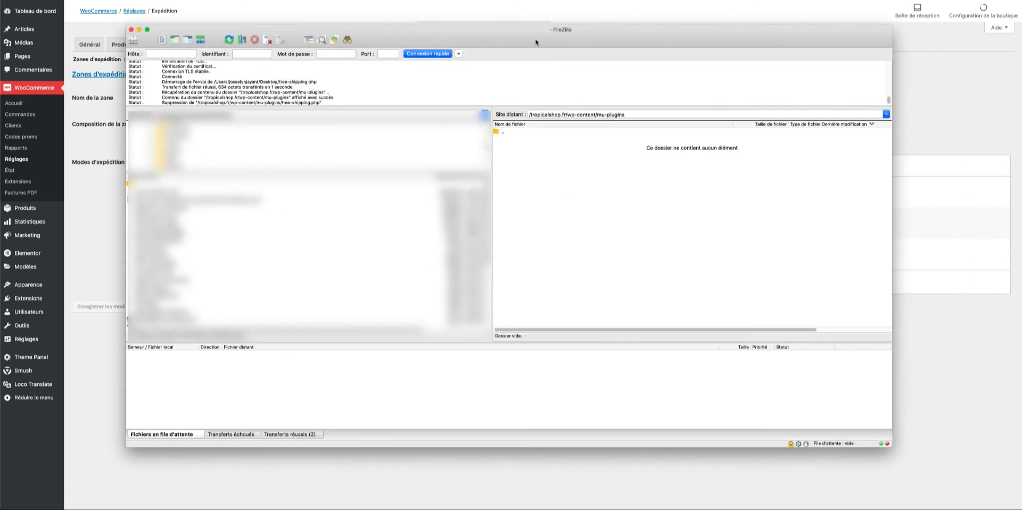
drag(536, 41, 1021, 250)
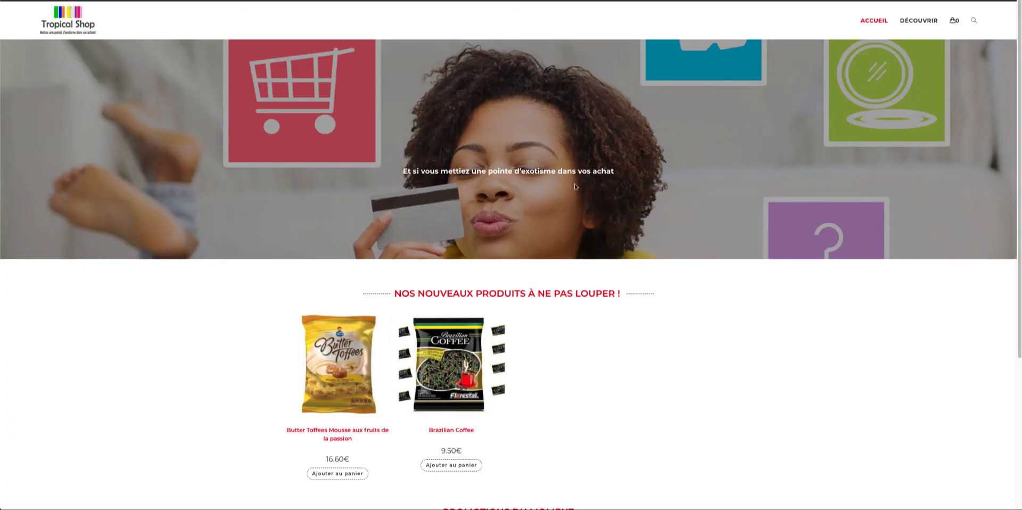
Add the Butter Toffees Mousse aux fruits de la passion product to the shop cart and open the cart page.
scroll(336, 435, down, 2)
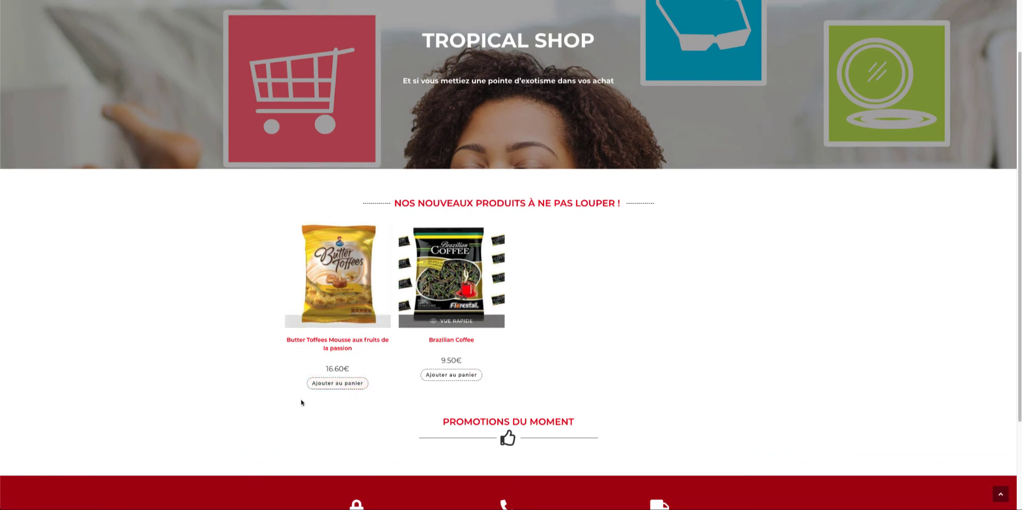
click(337, 384)
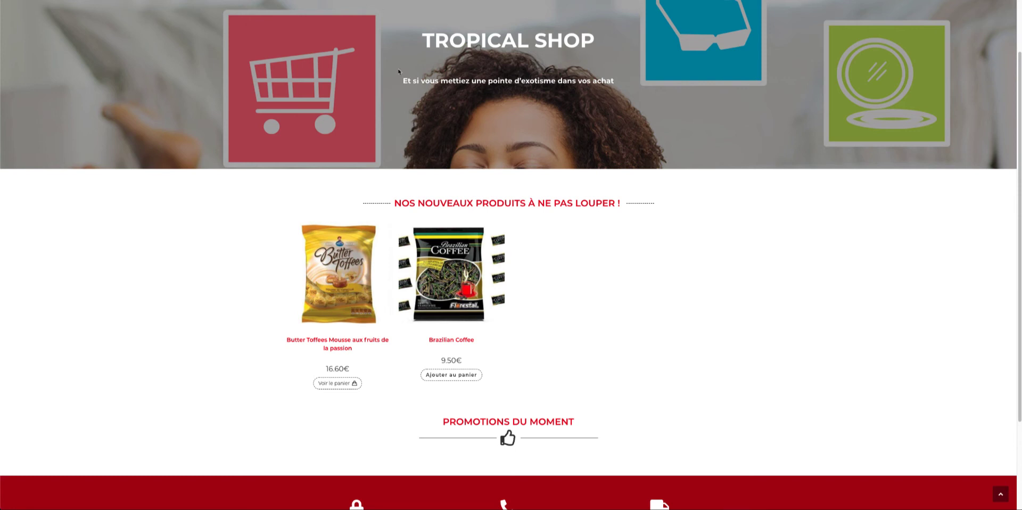
scroll(399, 72, down, 2)
scroll(462, 95, up, 5)
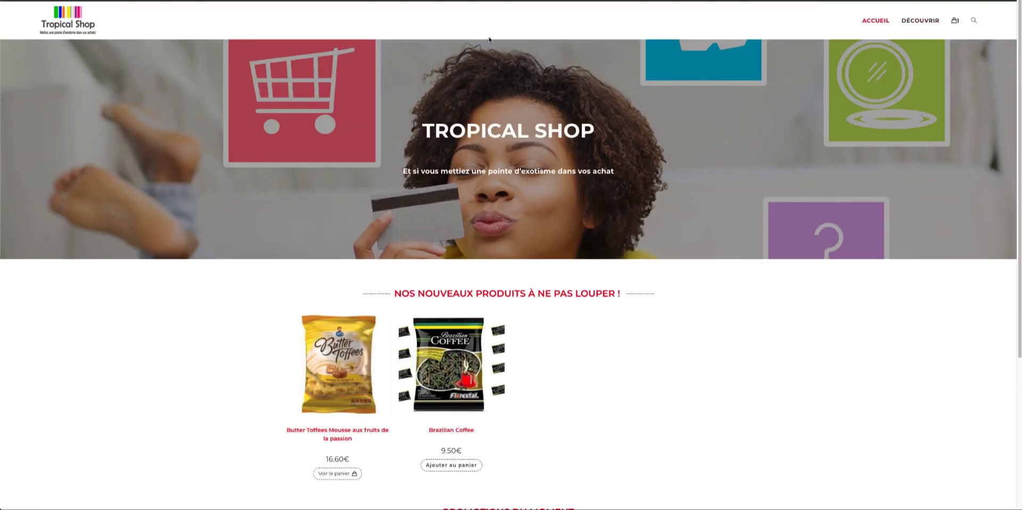
click(955, 20)
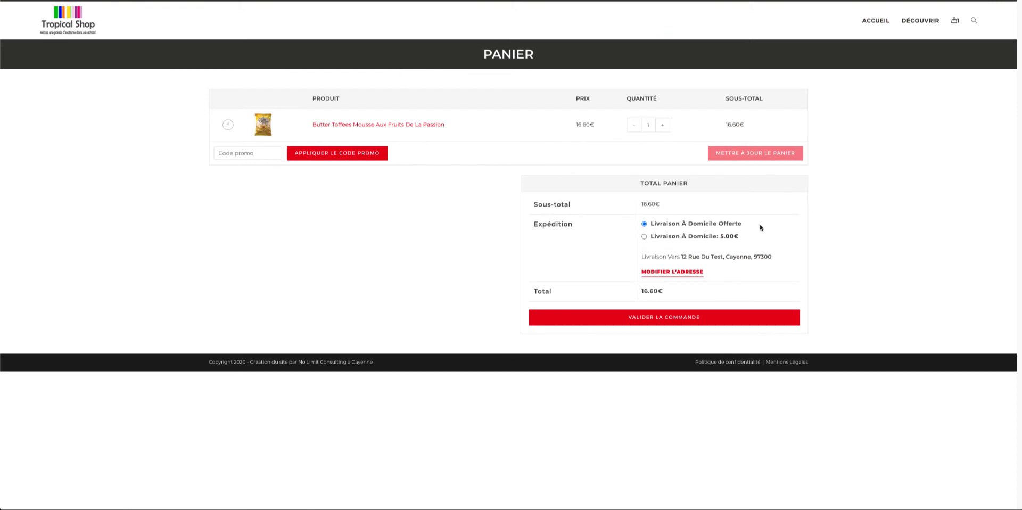
Examine the free and paid home delivery options offered in the cart totals.
drag(776, 243, 590, 242)
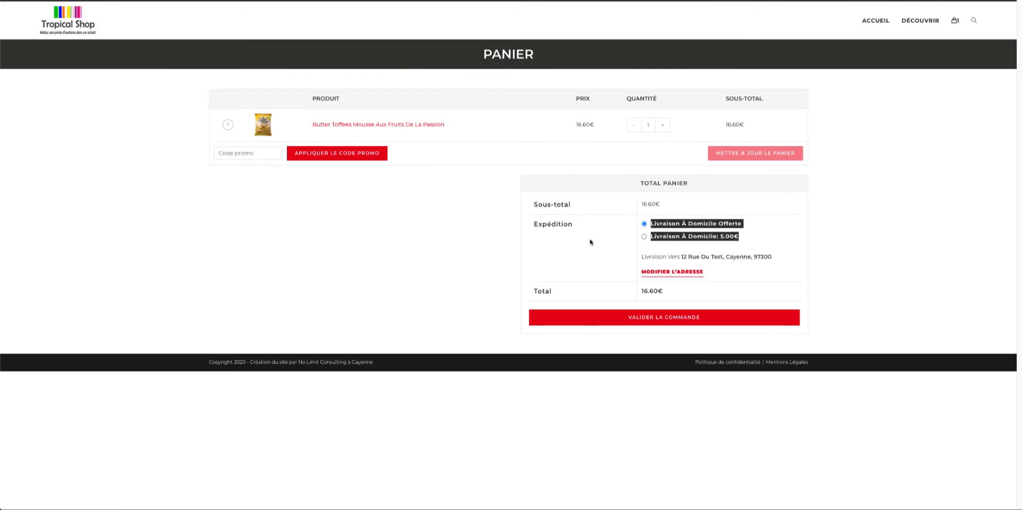
click(600, 242)
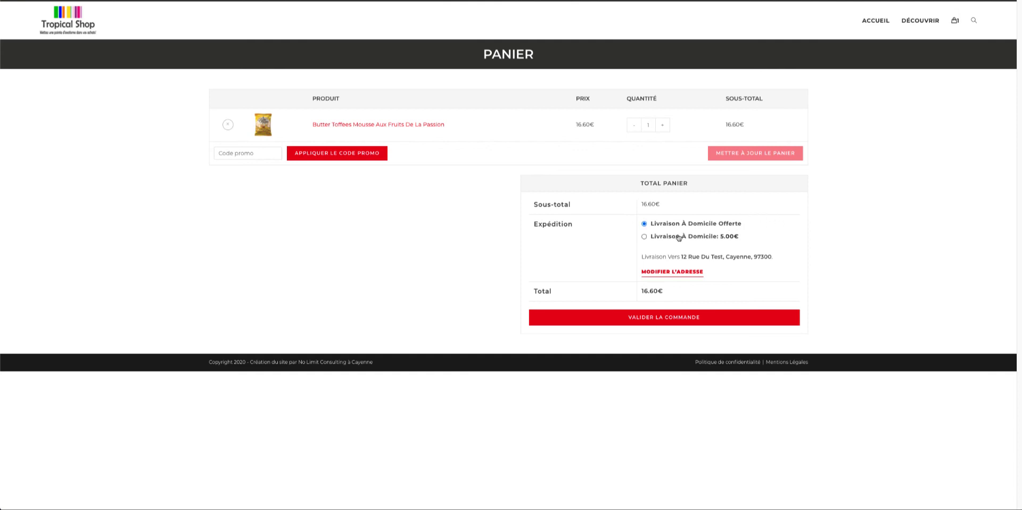
drag(673, 239, 625, 240)
click(625, 240)
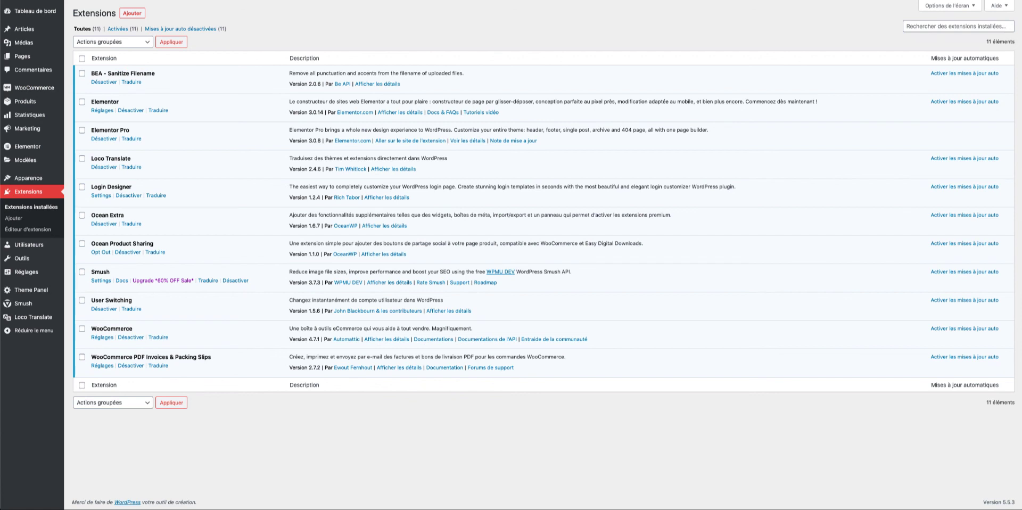
Show the Indispensable extensions in WordPress and examine the Frais de port offert plugin's name, description and mu-plugins directory.
click(132, 13)
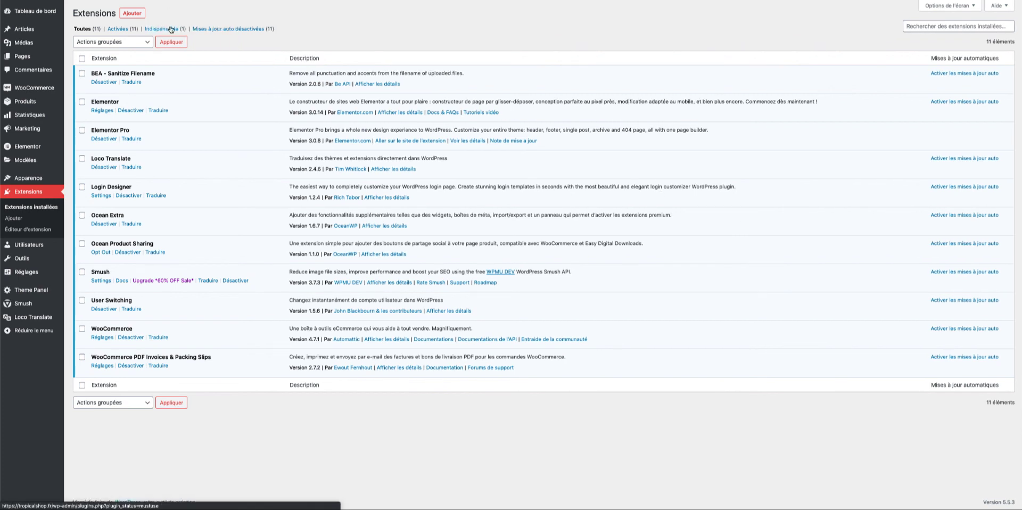
click(162, 31)
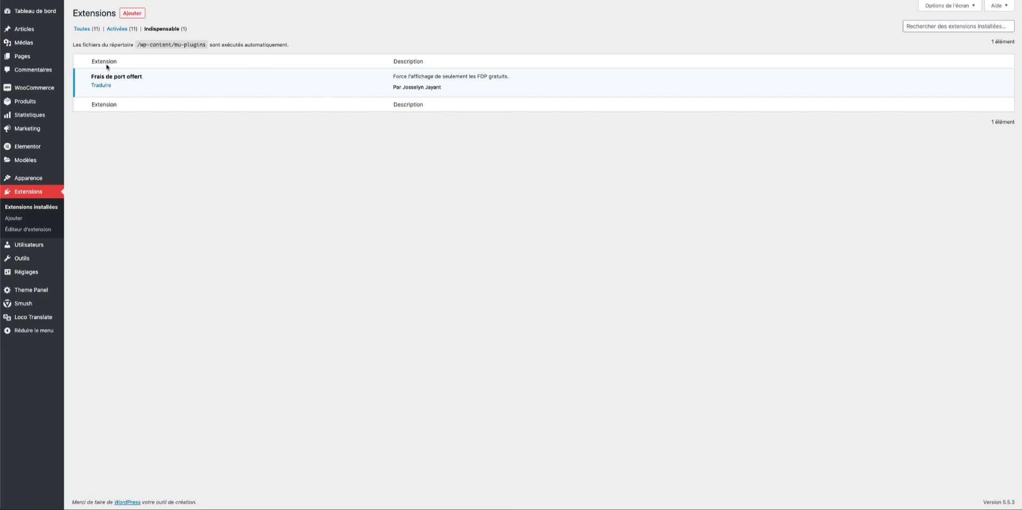
drag(92, 74, 139, 75)
click(149, 76)
drag(393, 76, 510, 75)
click(519, 77)
drag(175, 44, 207, 46)
click(317, 33)
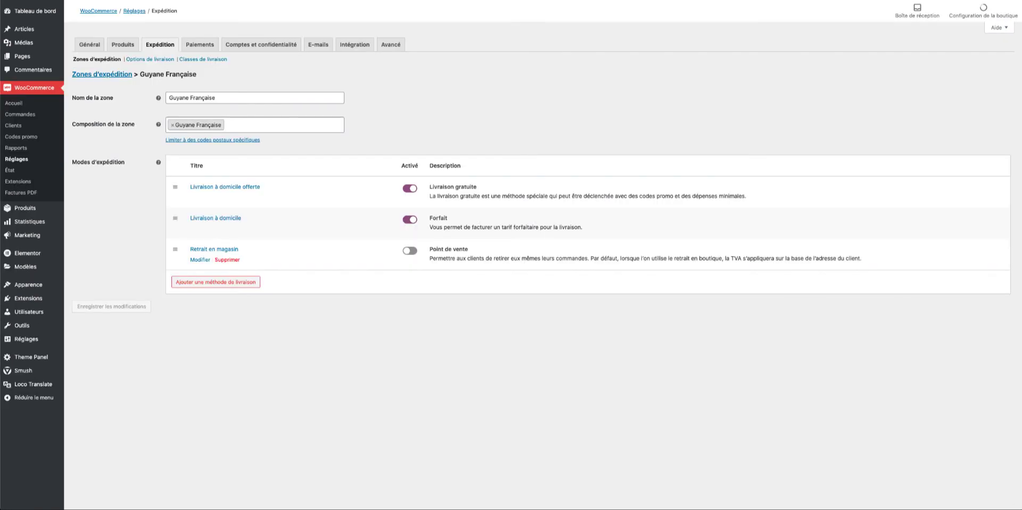